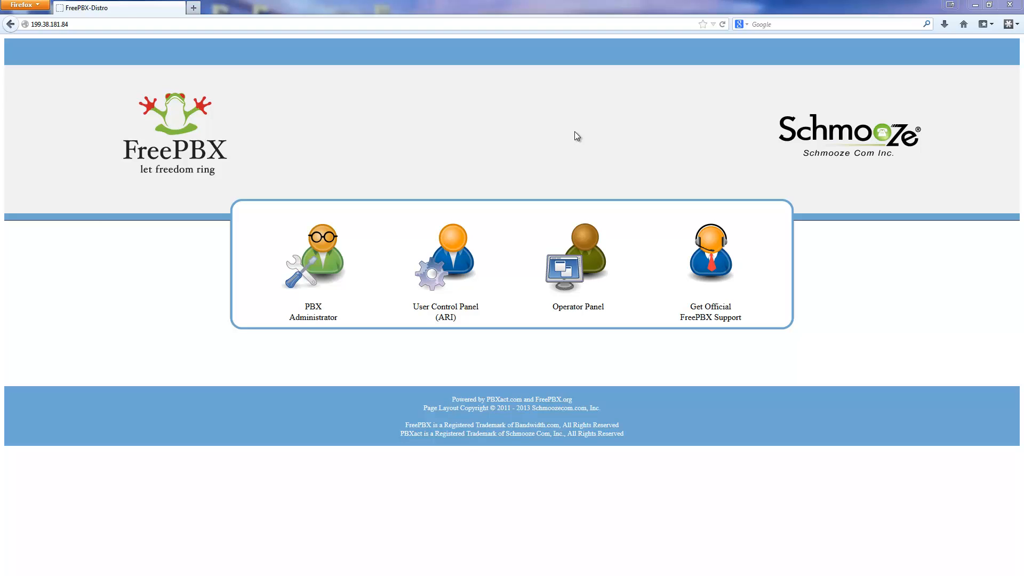
Open the PBX administration area and start adding a new SIP trunk.
click(341, 271)
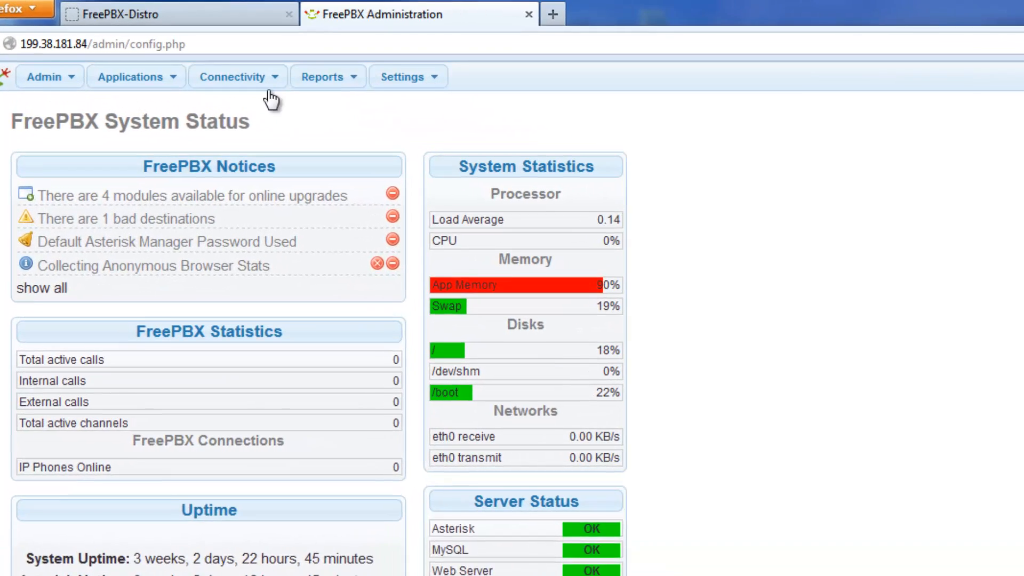
click(167, 43)
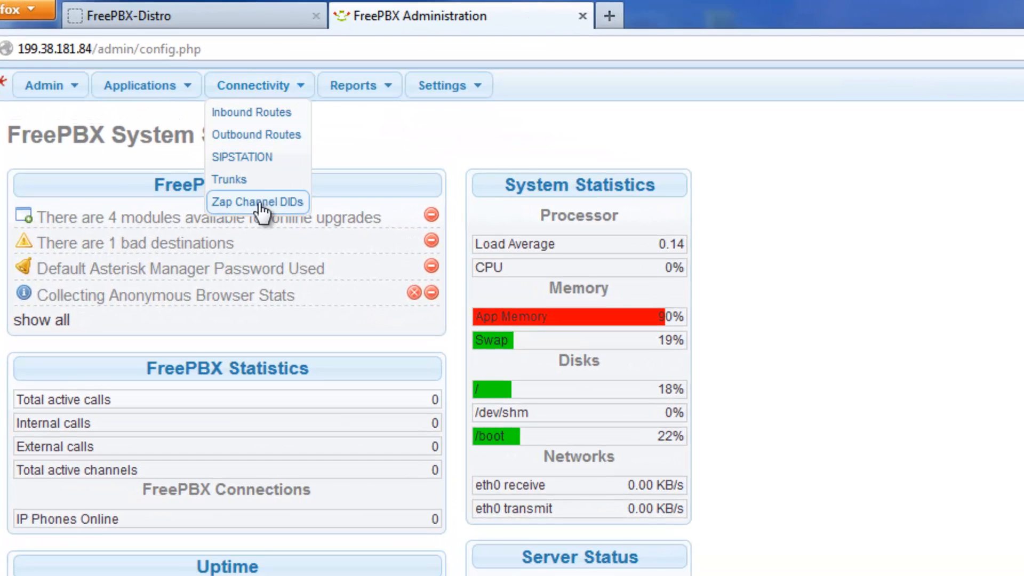
click(276, 193)
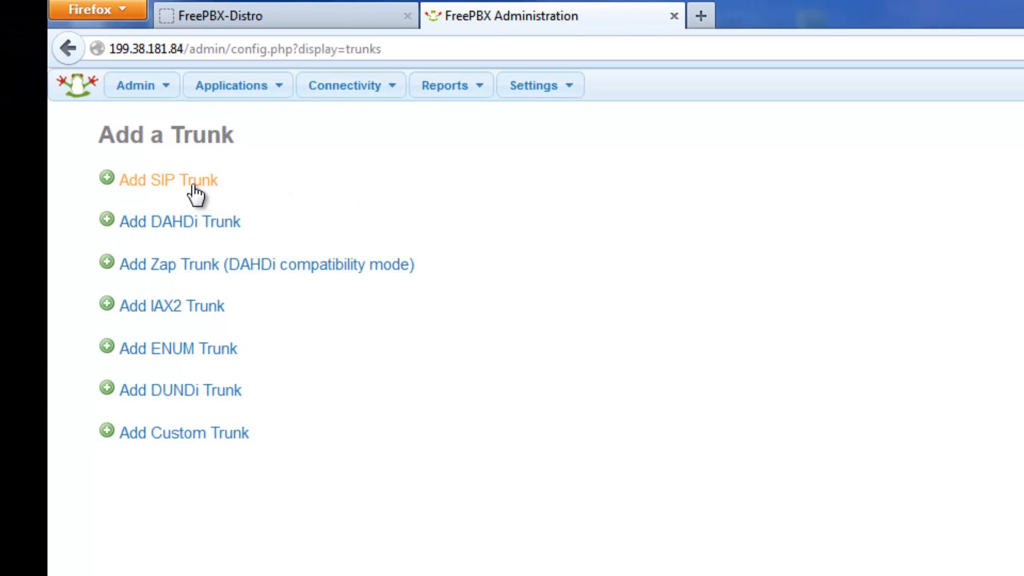
click(194, 184)
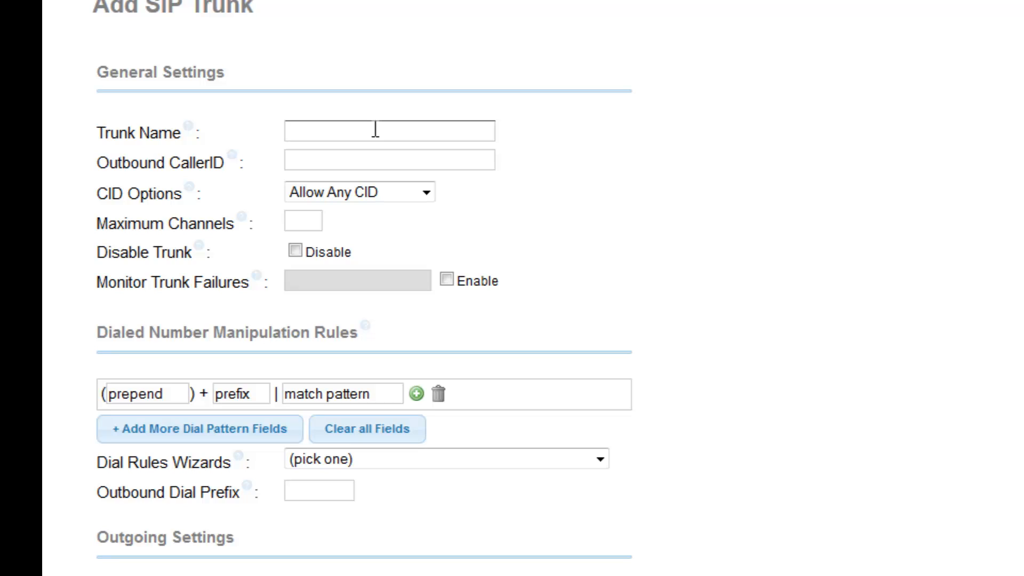
Name the trunk Net2phone1 and enter the company's phone number as its outbound caller ID.
text(Net)
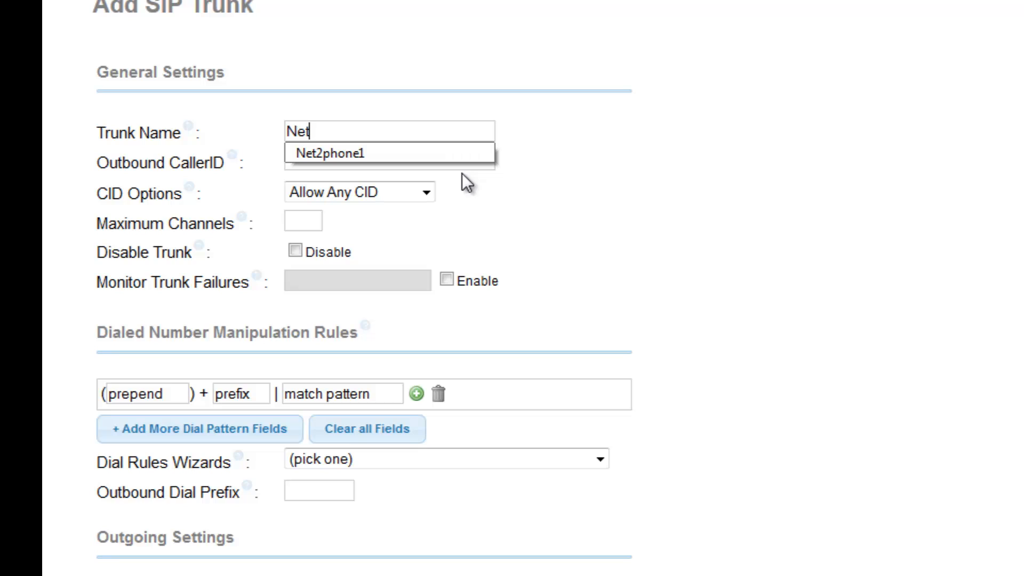
key(Down)
key(Return)
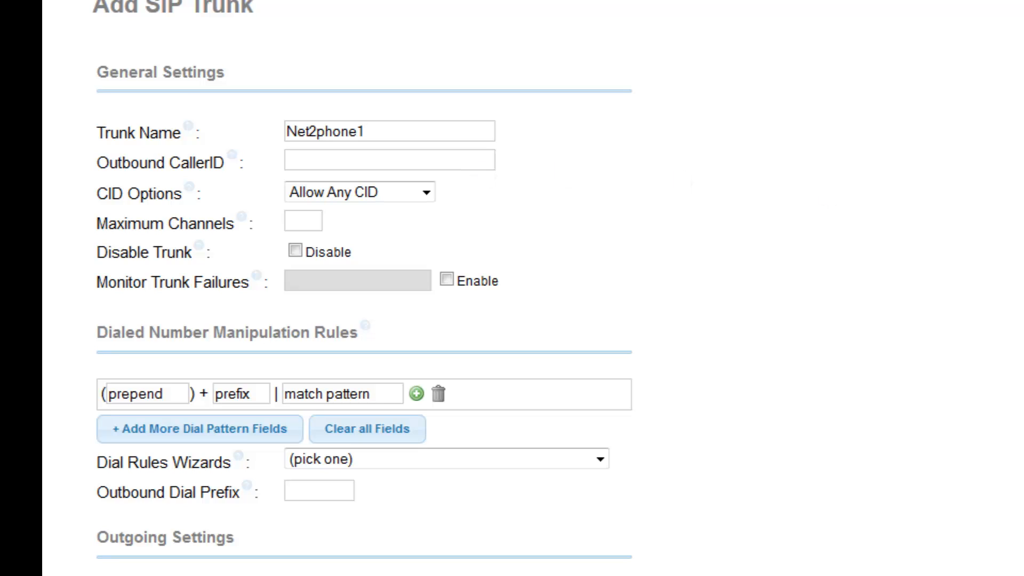
click(359, 162)
text(212)
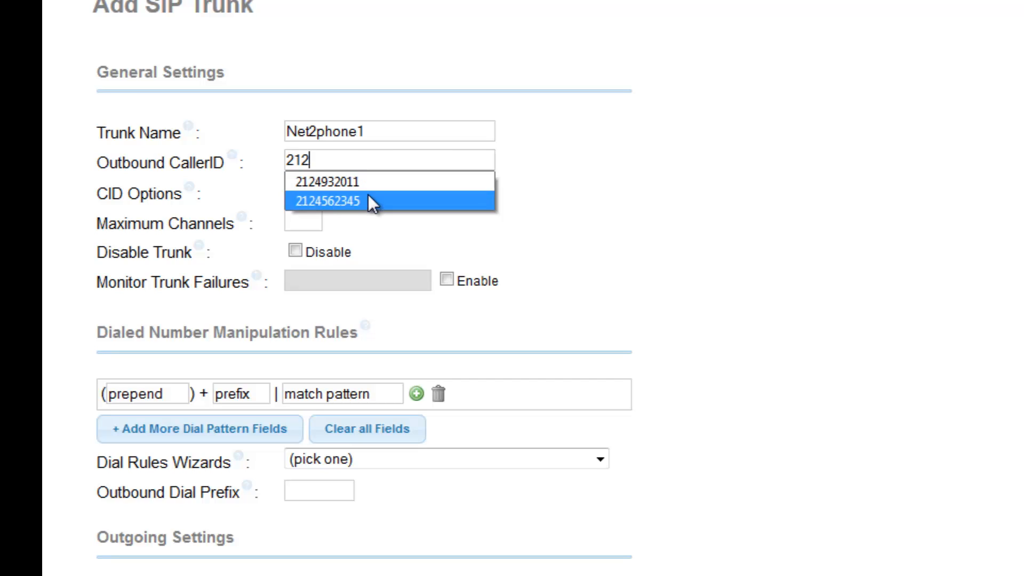
click(369, 199)
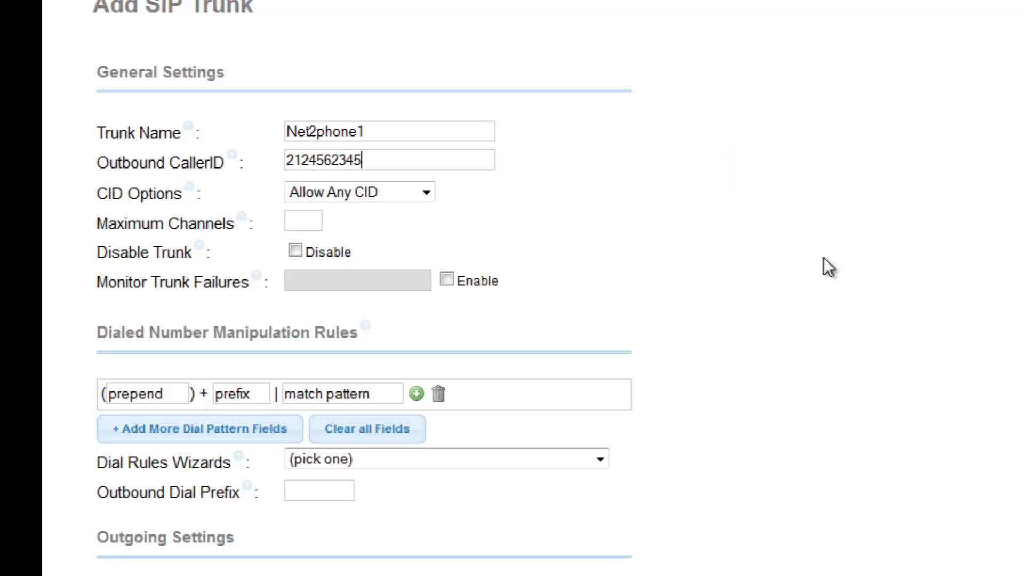
Set the trunk name in the Outgoing Settings to Net2phoneout.
scroll(824, 257, down, 5)
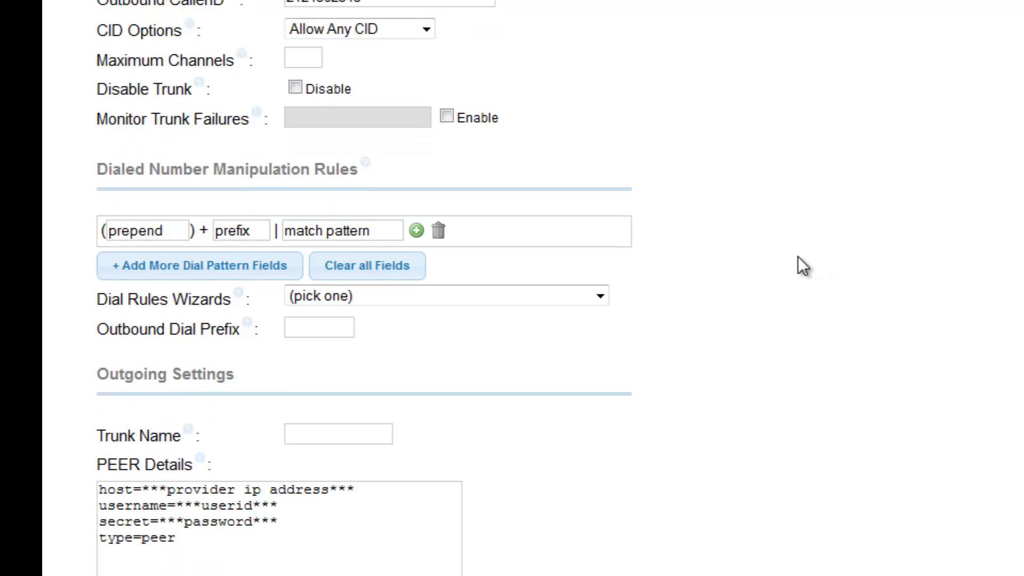
scroll(784, 265, down, 2)
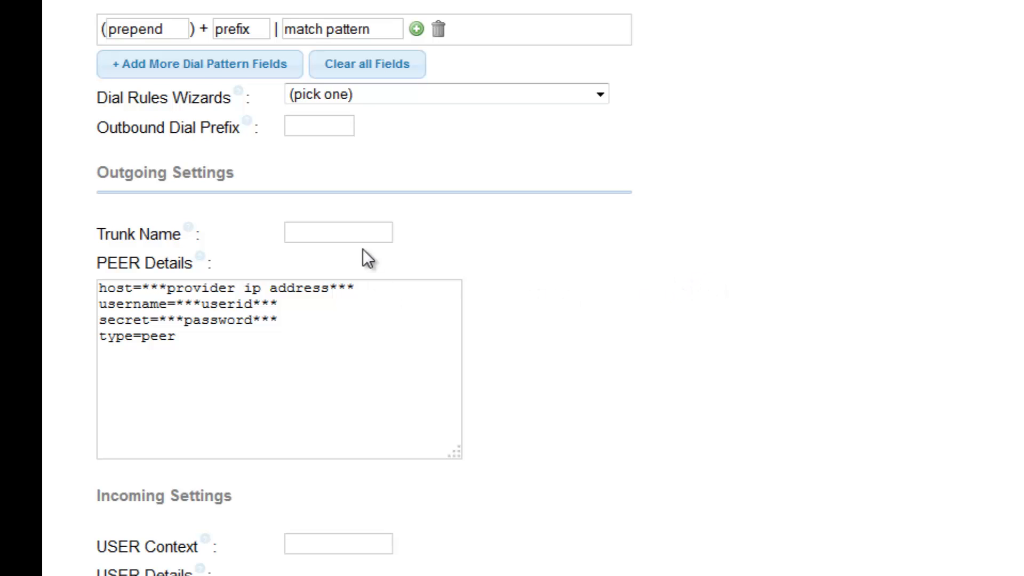
click(359, 233)
text(Net)
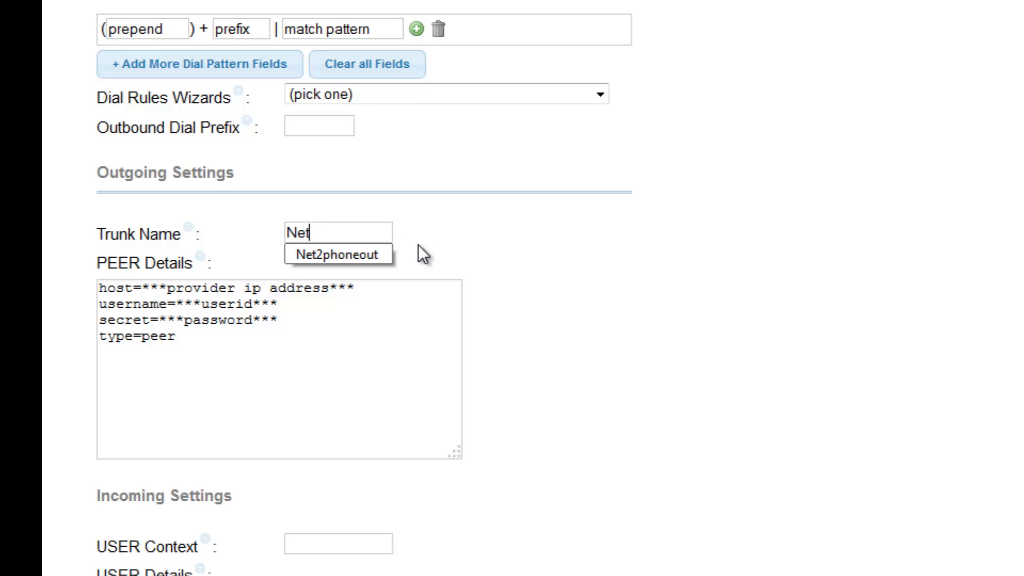
key(Down)
key(Return)
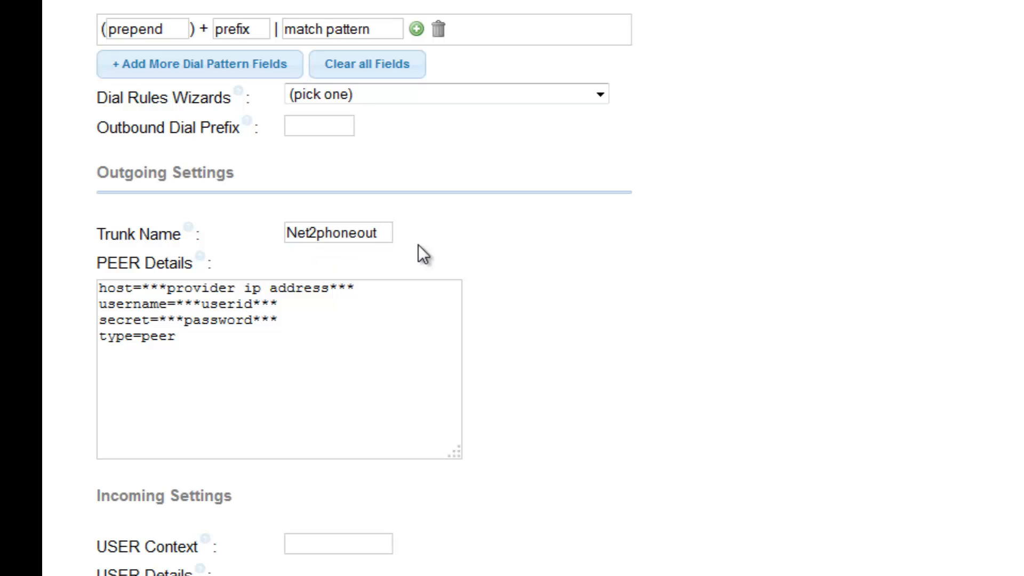
Replace the PEER Details with the account username, secret and from number, plus type=peer, qualify=yes, insecure=port,invite, host=ippbx.net2phone.com, canreinvite=no and context=from-pstn.
drag(198, 337, 75, 283)
key(BackSpace)
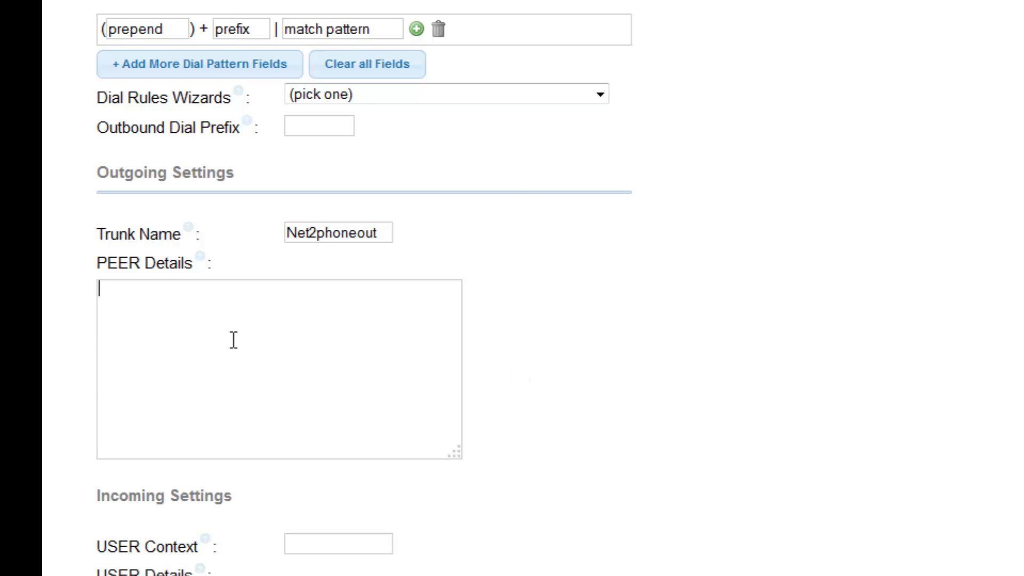
key(ctrl+v)
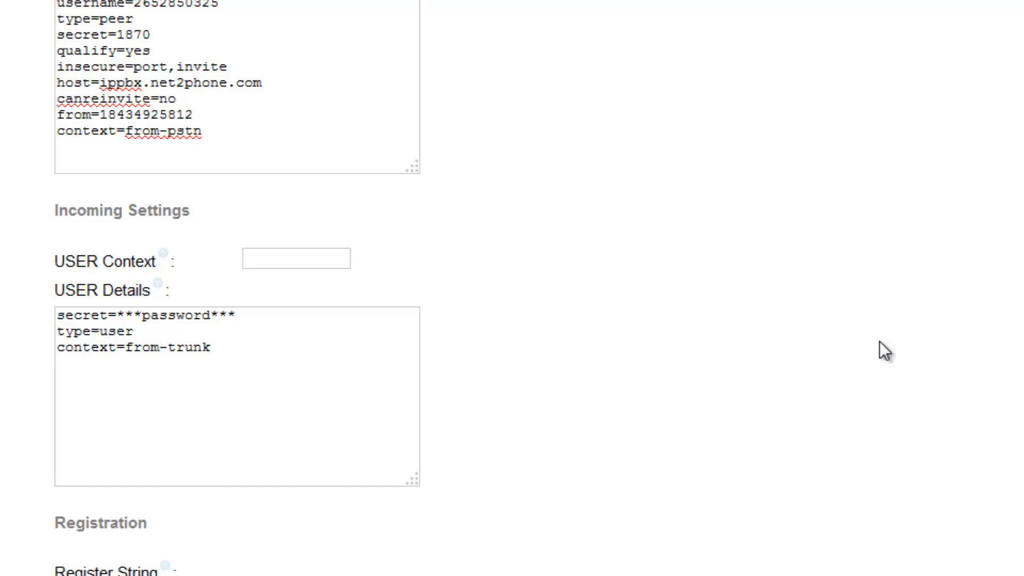
Set the USER Context in the Incoming Settings to Net2phonein.
click(287, 263)
text(Net)
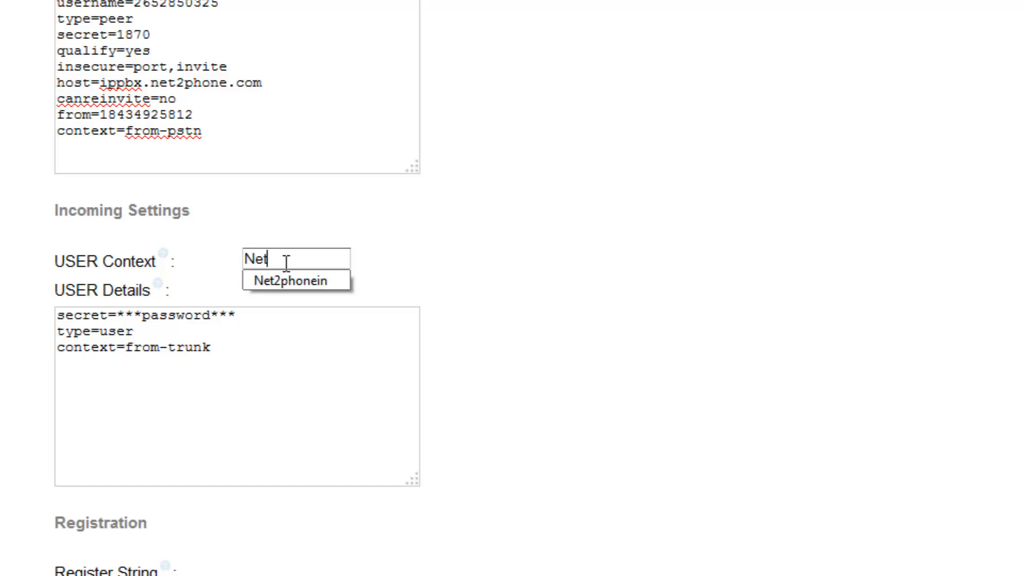
key(Return)
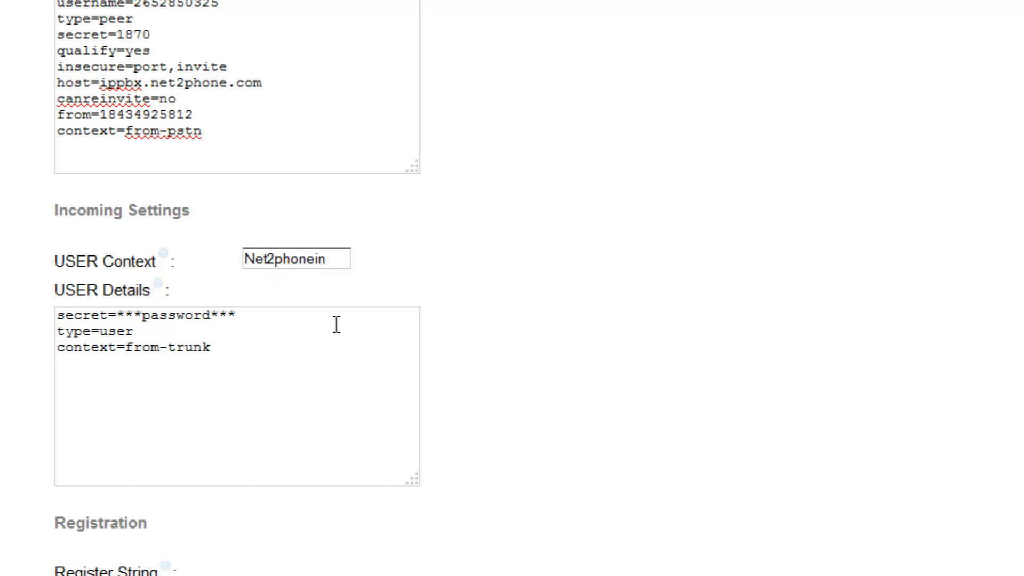
Replace the default USER Details with port=5060, dtmfmode=rfc2833, progressinband=never and allow=g729&g711&g723, each on its own line.
drag(137, 385, 2, 277)
drag(320, 355, 2, 317)
key(BackSpace)
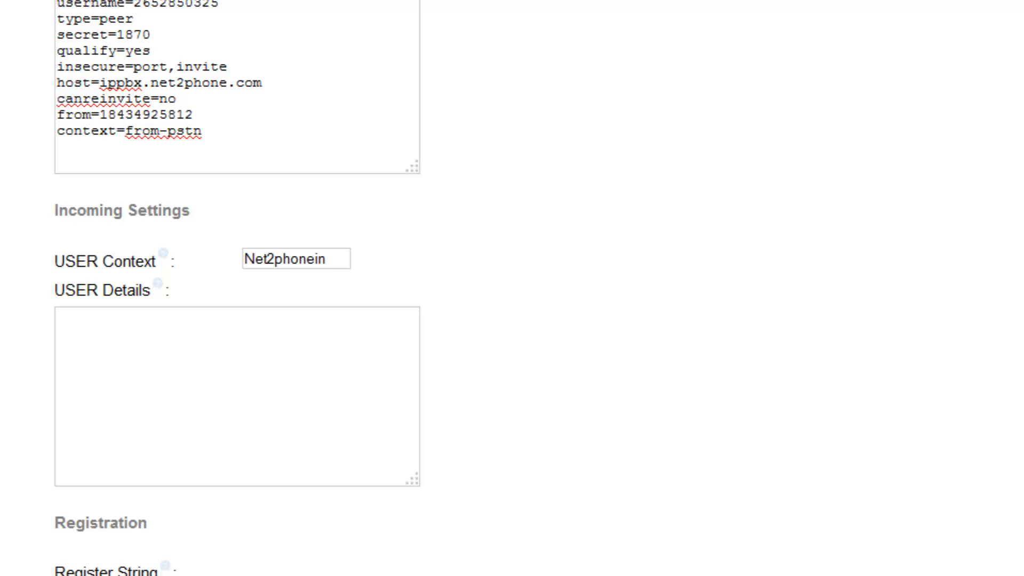
click(236, 354)
text(port=5060 dtmfmode=rfc2833 progressinband=never allow=g729&g711&g723)
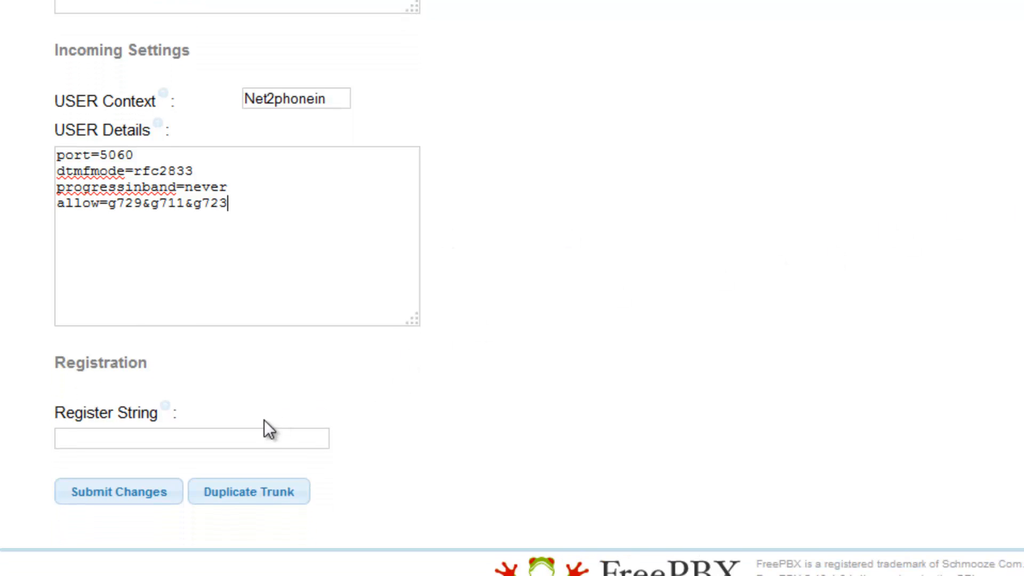
click(260, 439)
click(186, 437)
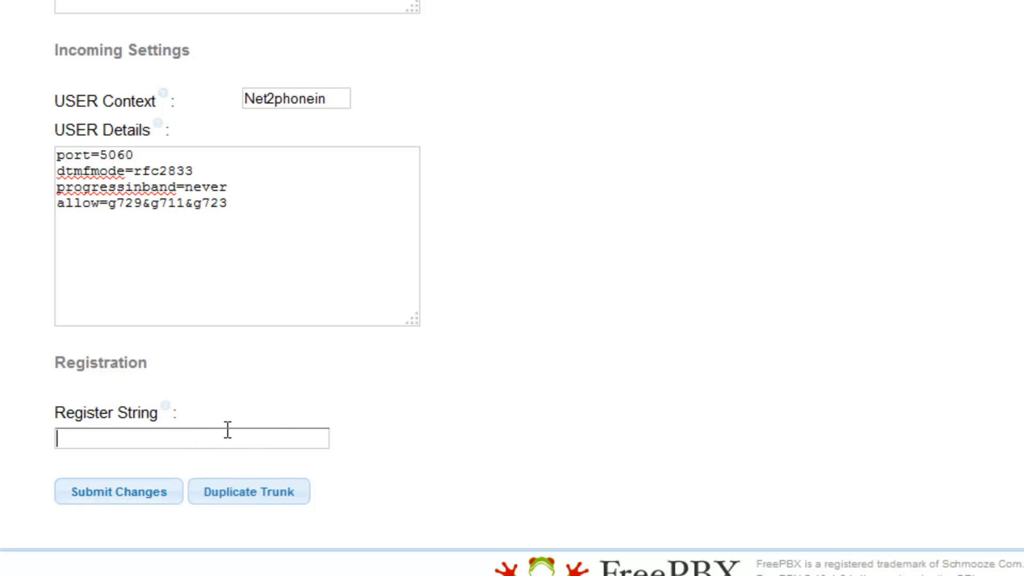
key(ctrl+v)
drag(219, 438, 32, 446)
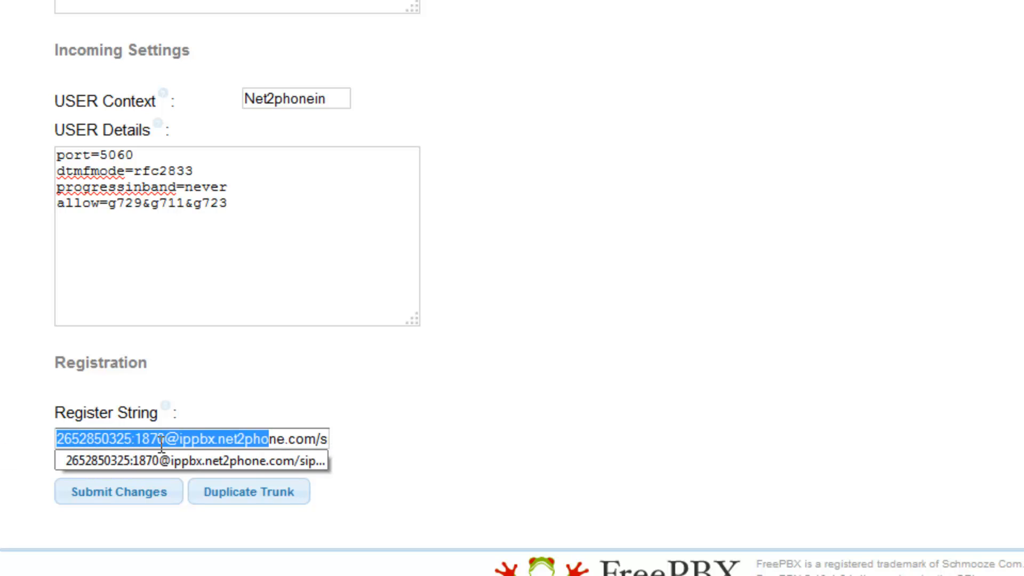
click(117, 440)
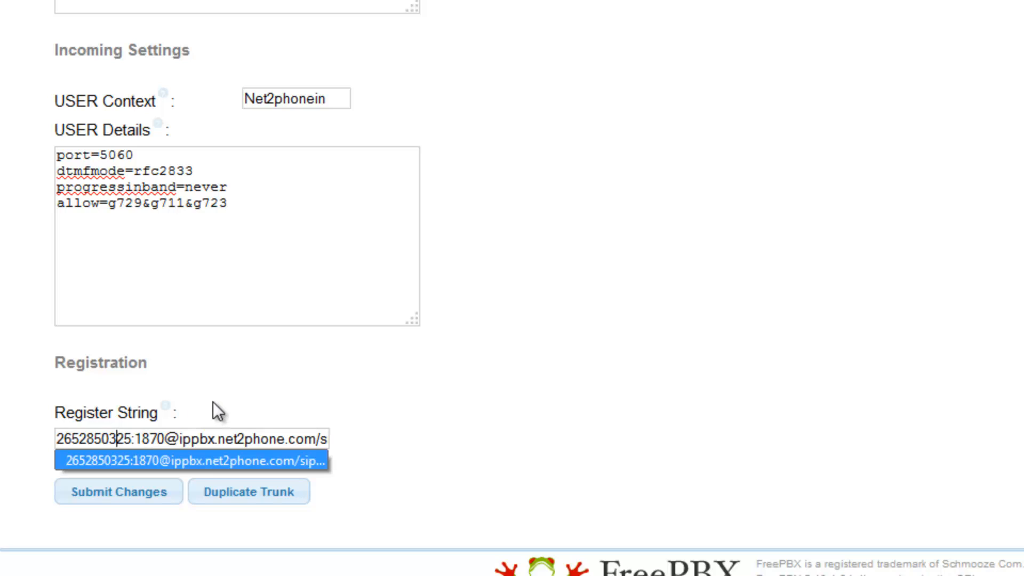
drag(278, 437, 359, 443)
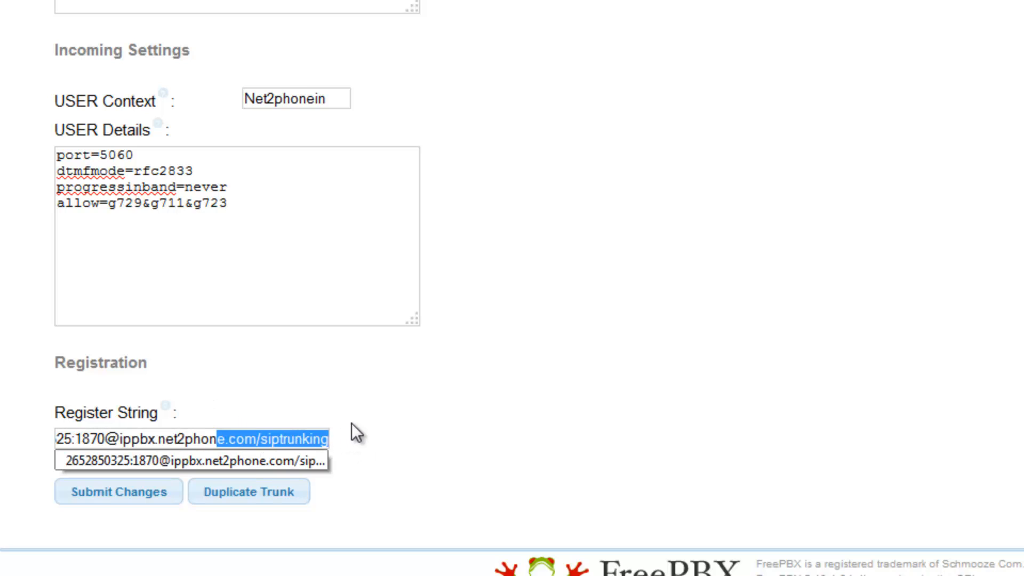
click(632, 343)
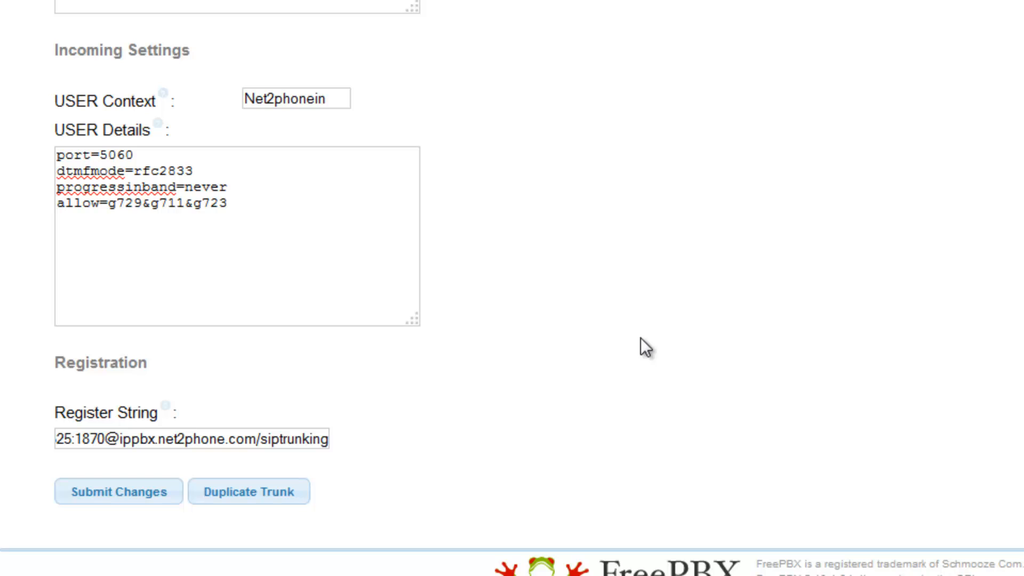
Submit the new SIP trunk and apply the configuration changes.
click(152, 504)
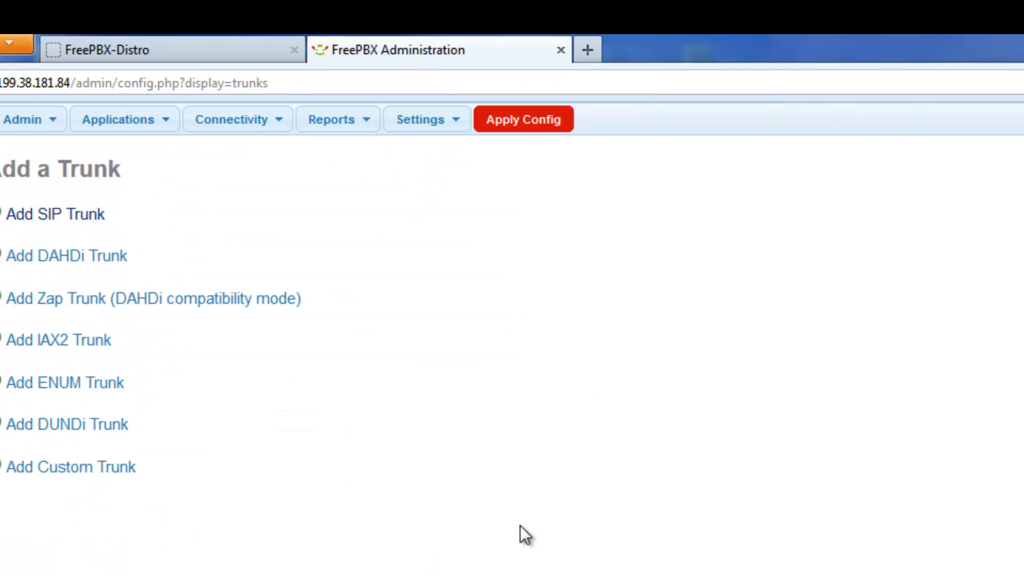
click(553, 124)
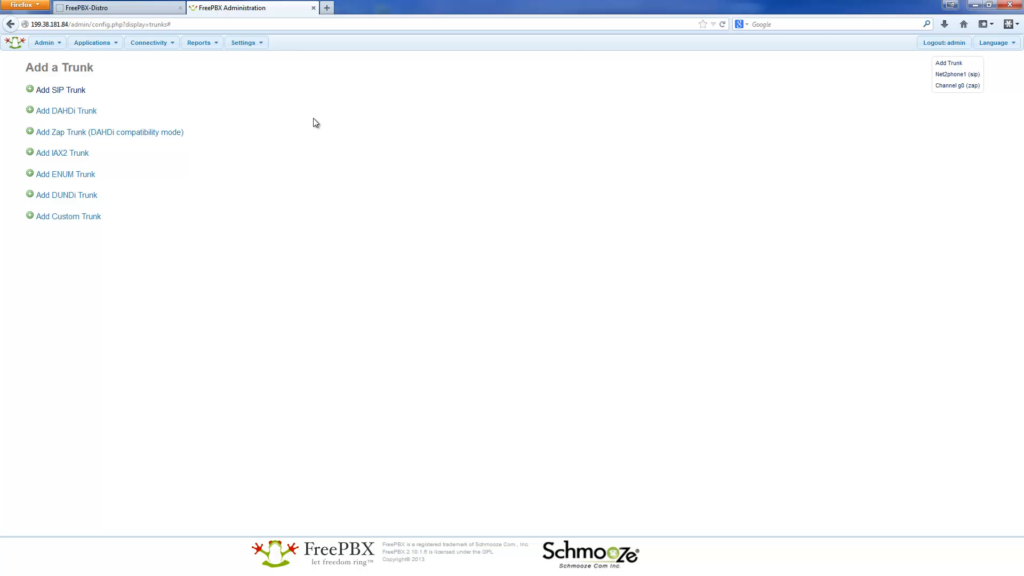
In the General Settings, set Allow Anonymous Inbound SIP Calls to yes and submit the changes.
click(260, 43)
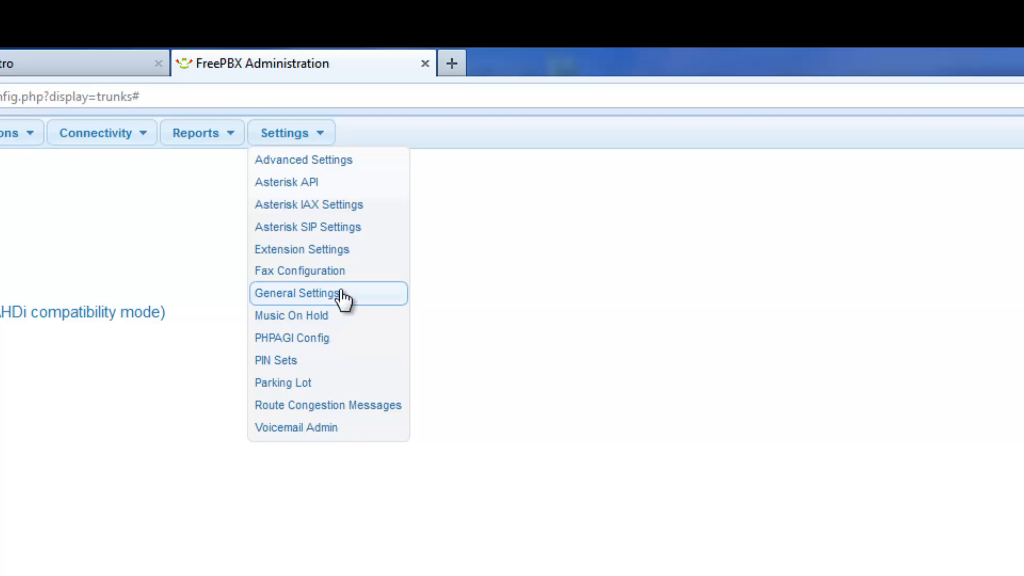
click(343, 294)
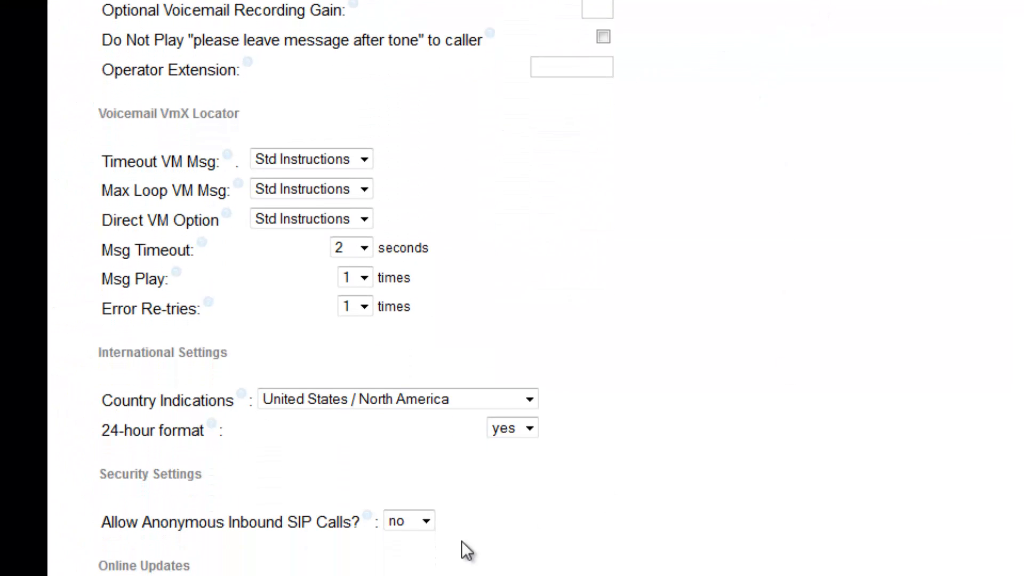
click(425, 522)
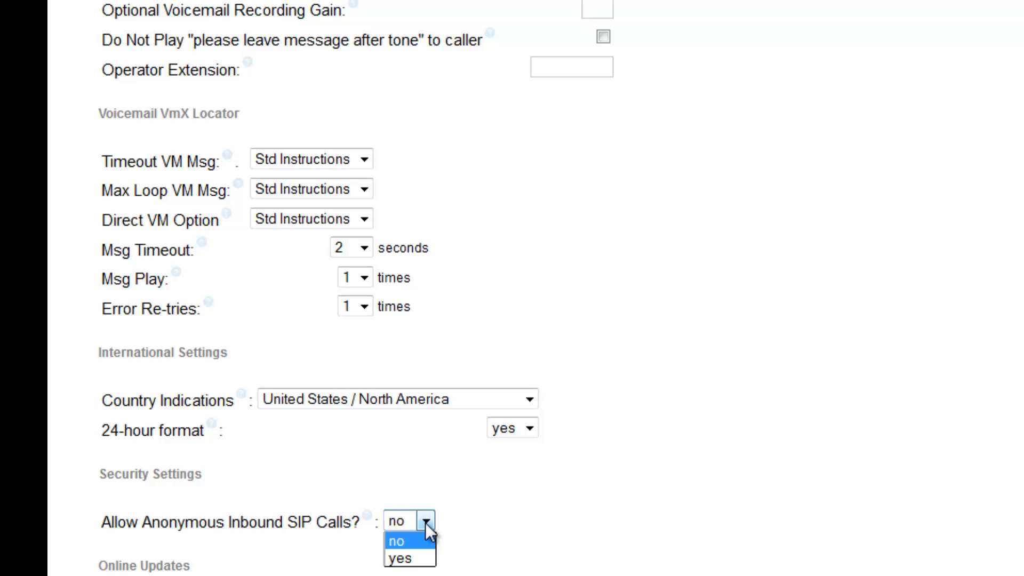
click(411, 559)
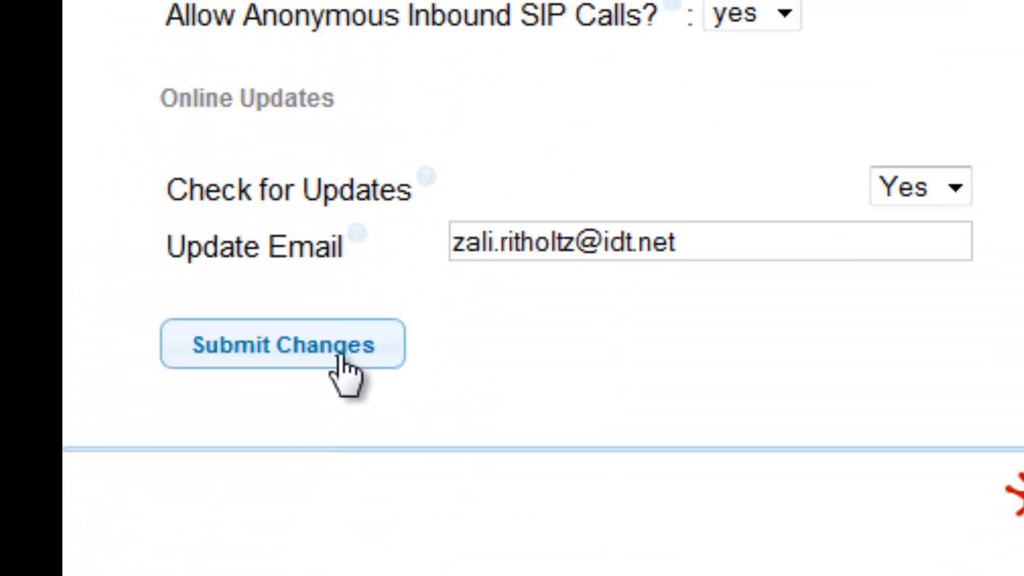
click(385, 105)
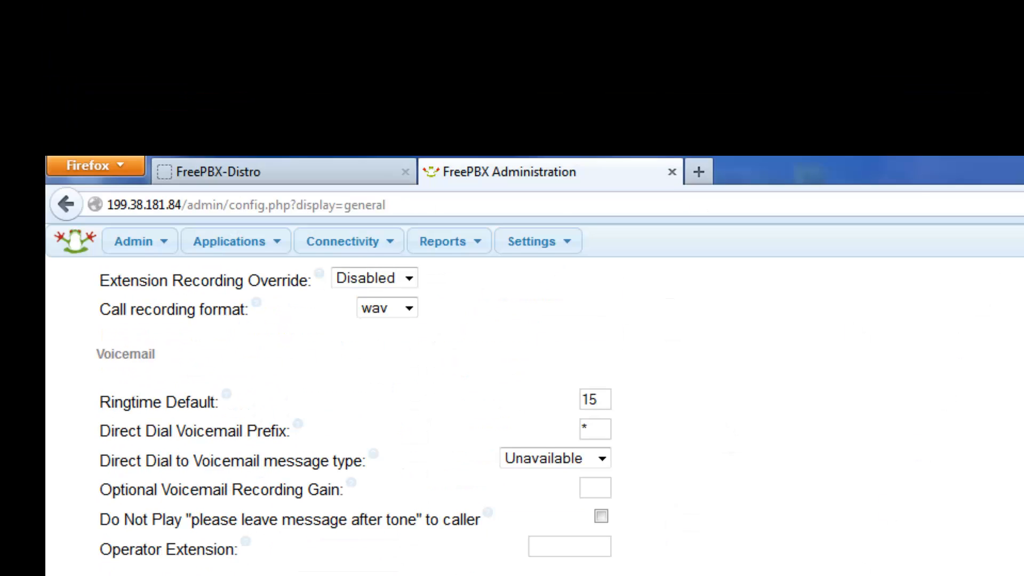
Open the Net2phone1 SIP trunk and set the host in its outgoing PEER Details to 66.33.146.52.
scroll(512, 416, up, 4)
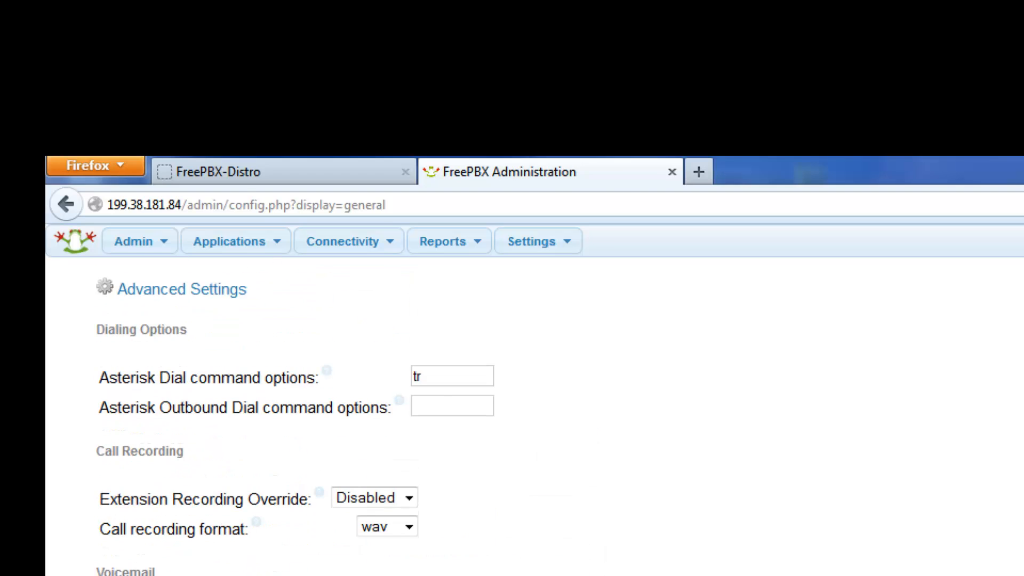
mouse_move(374, 246)
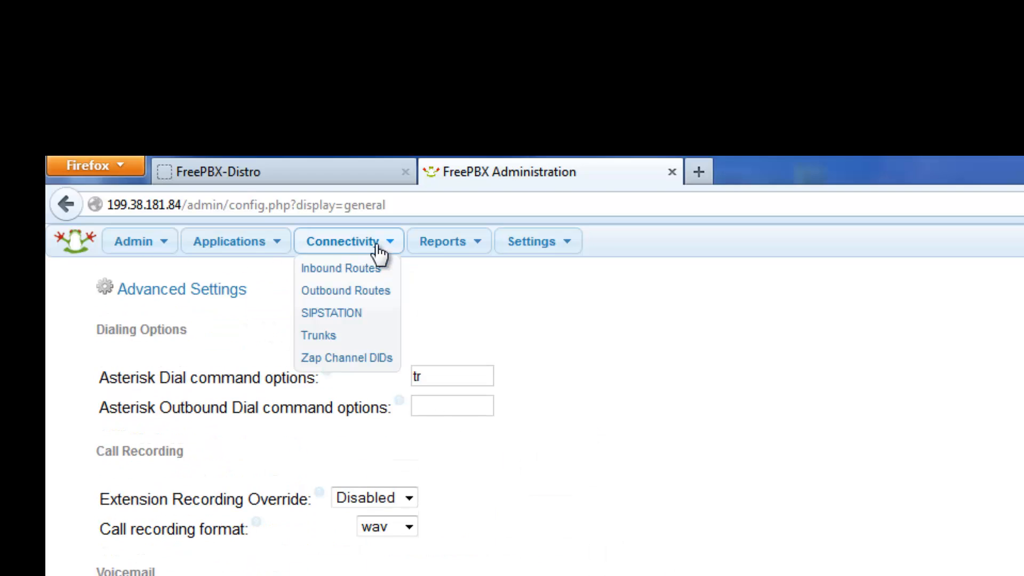
click(330, 339)
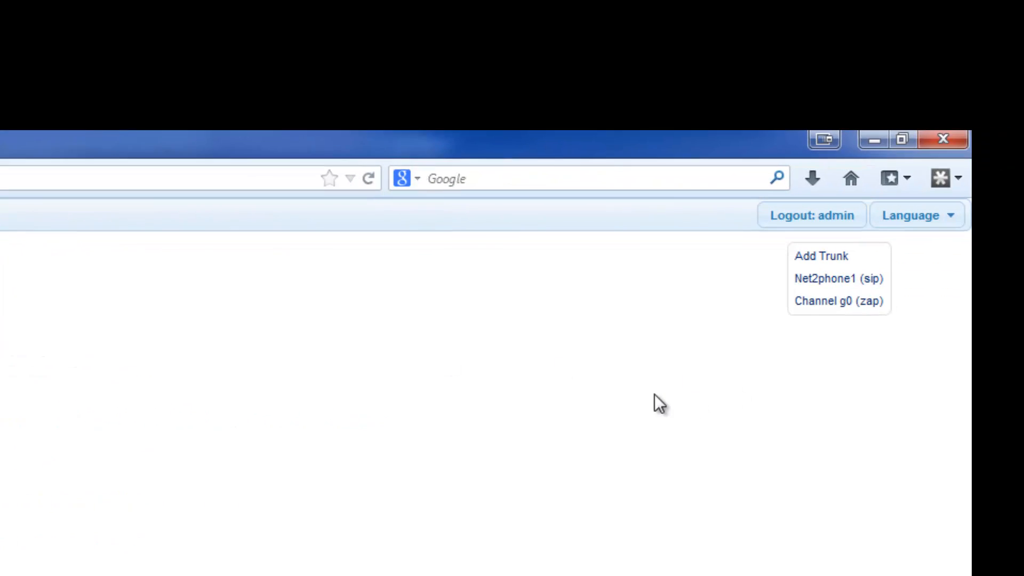
click(831, 288)
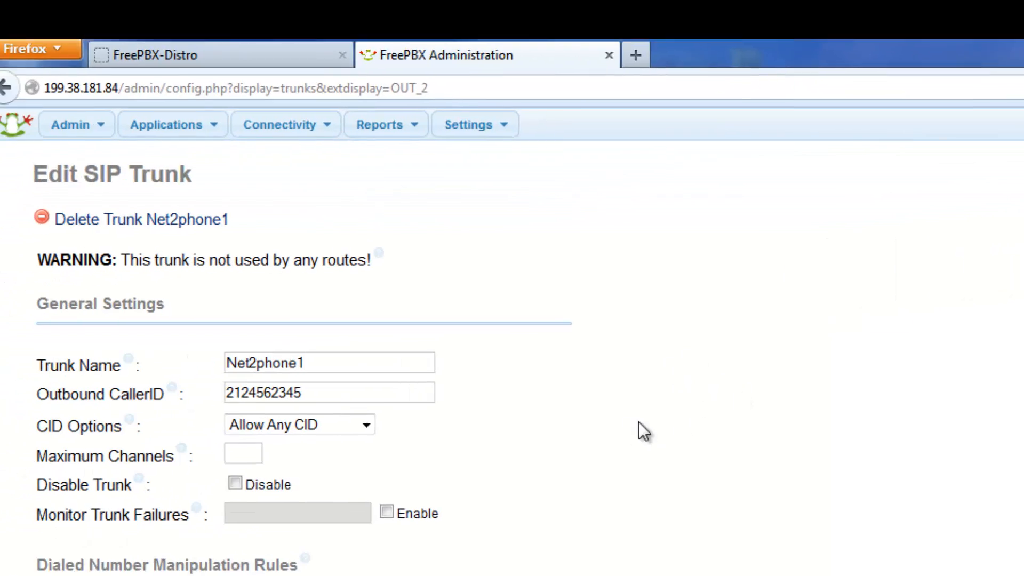
scroll(641, 424, down, 7)
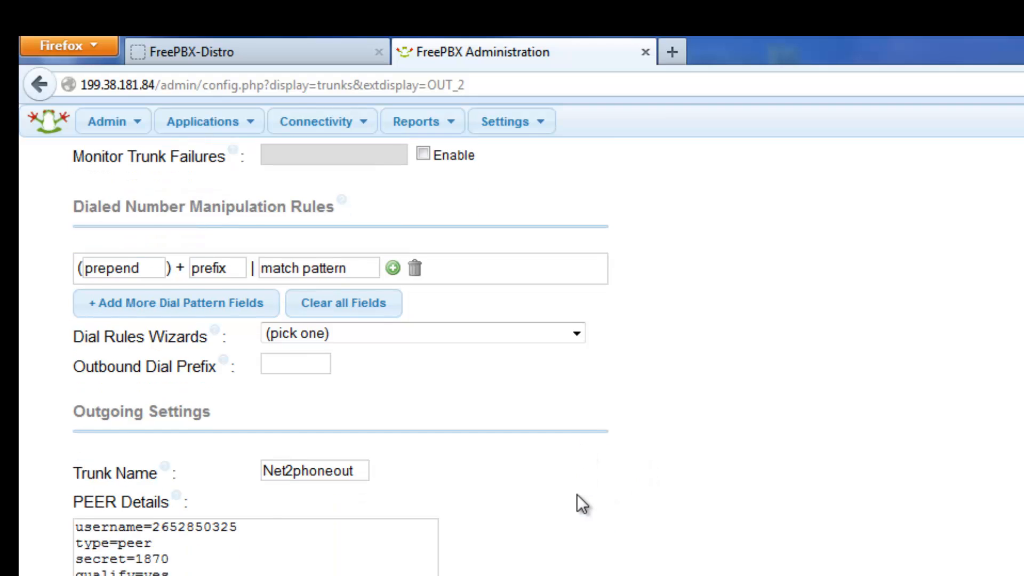
scroll(577, 495, down, 4)
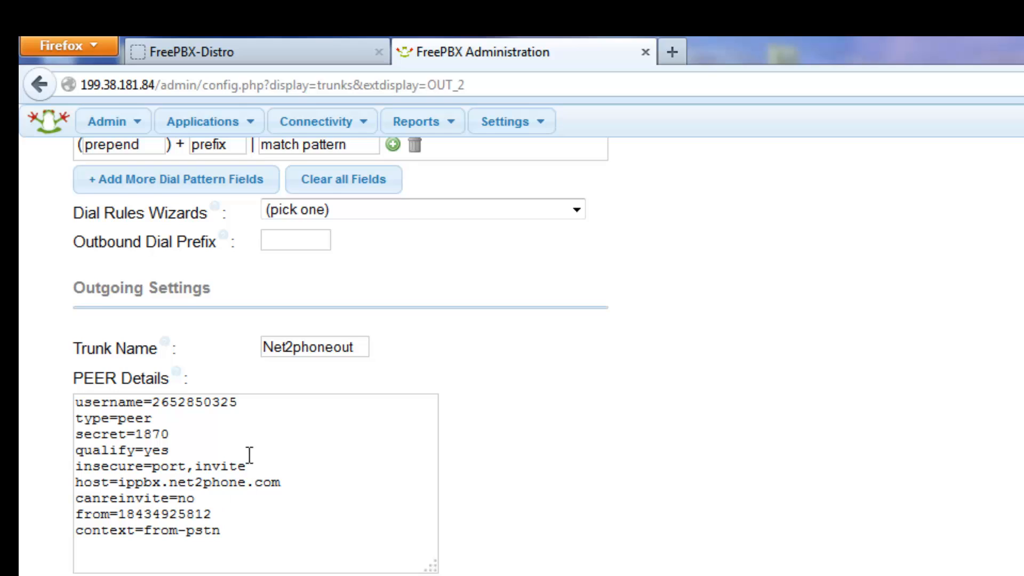
drag(292, 482, 116, 486)
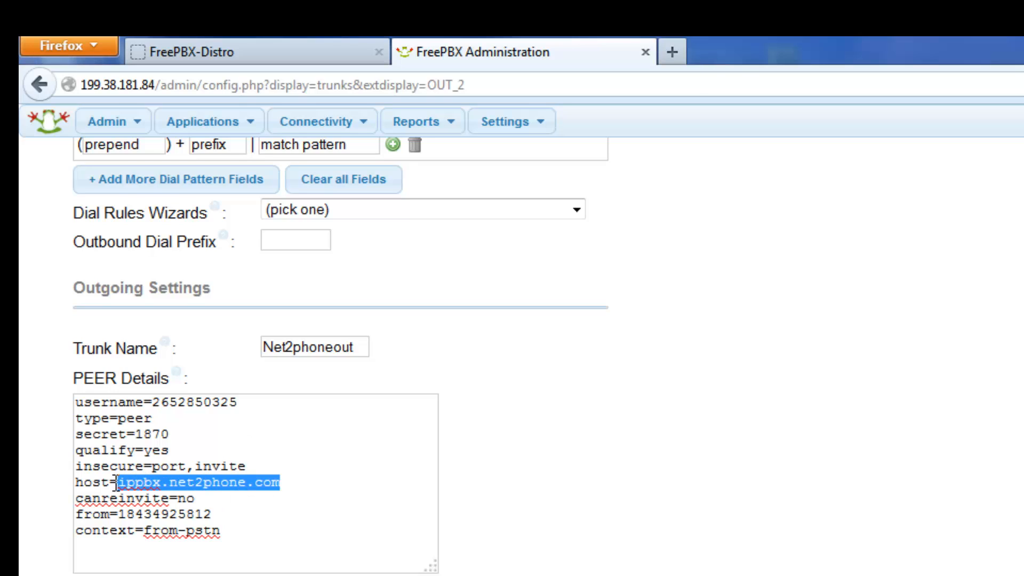
text(66.33.146.52)
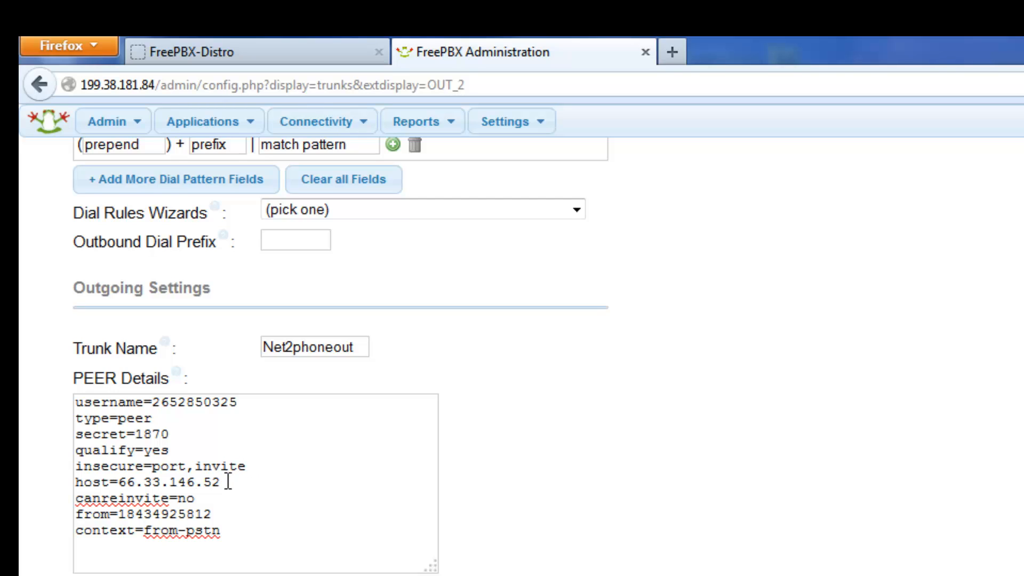
Replace the host name in the Register String with 66.33.146.52 copied from the PEER Details, and submit and apply the trunk changes.
drag(226, 483, 122, 483)
key(ctrl+c)
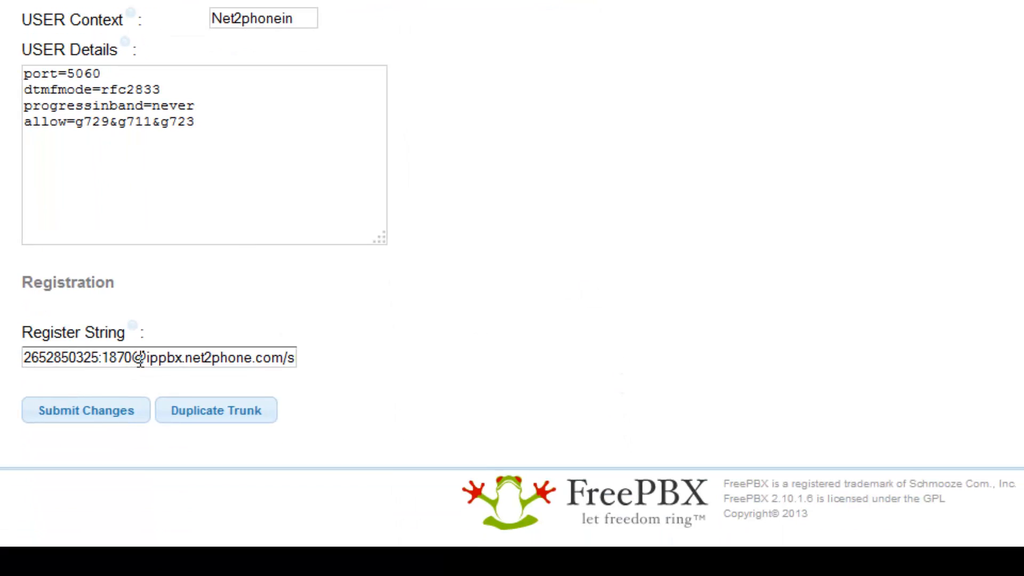
drag(147, 356, 283, 359)
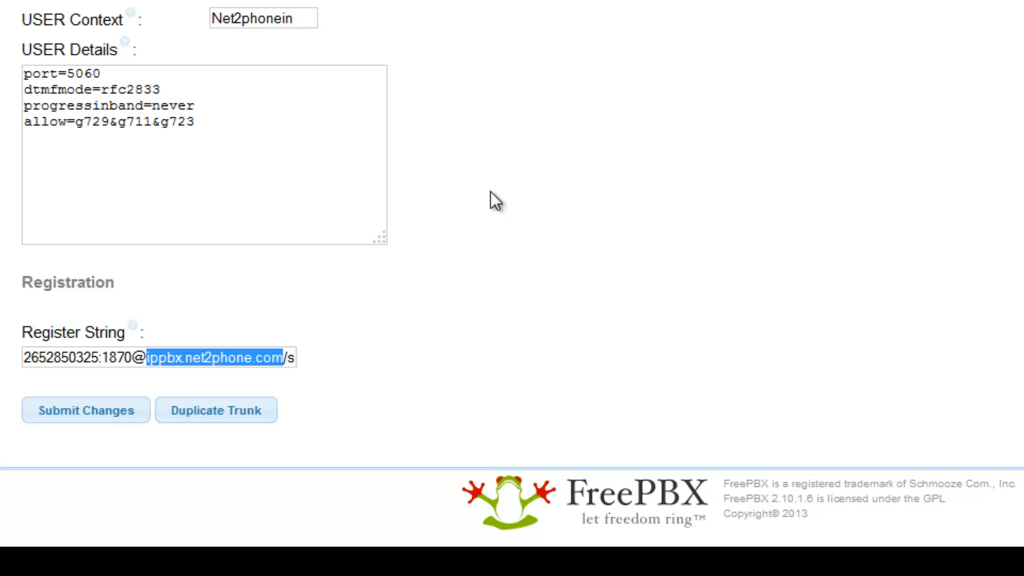
key(ctrl+v)
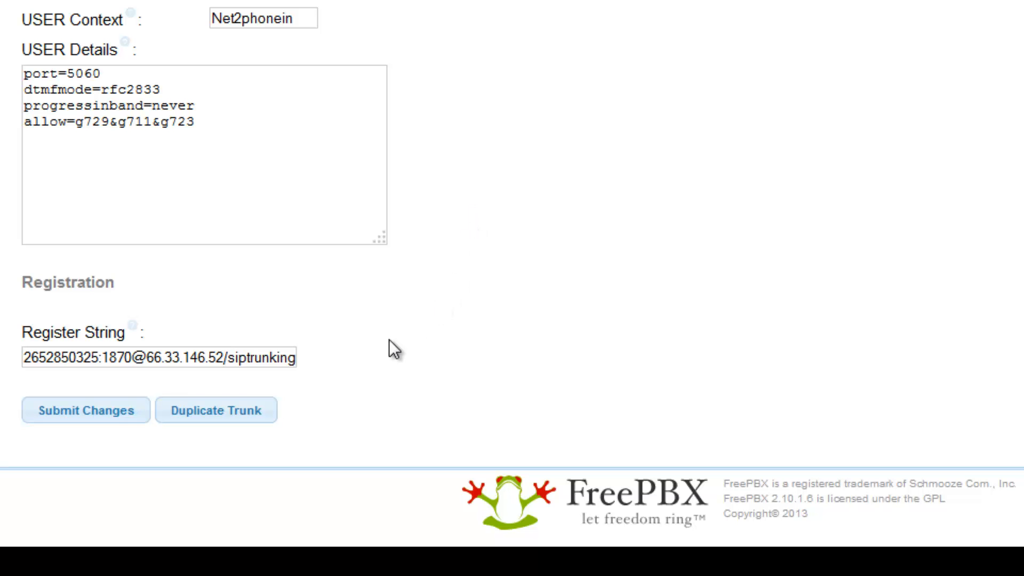
click(126, 426)
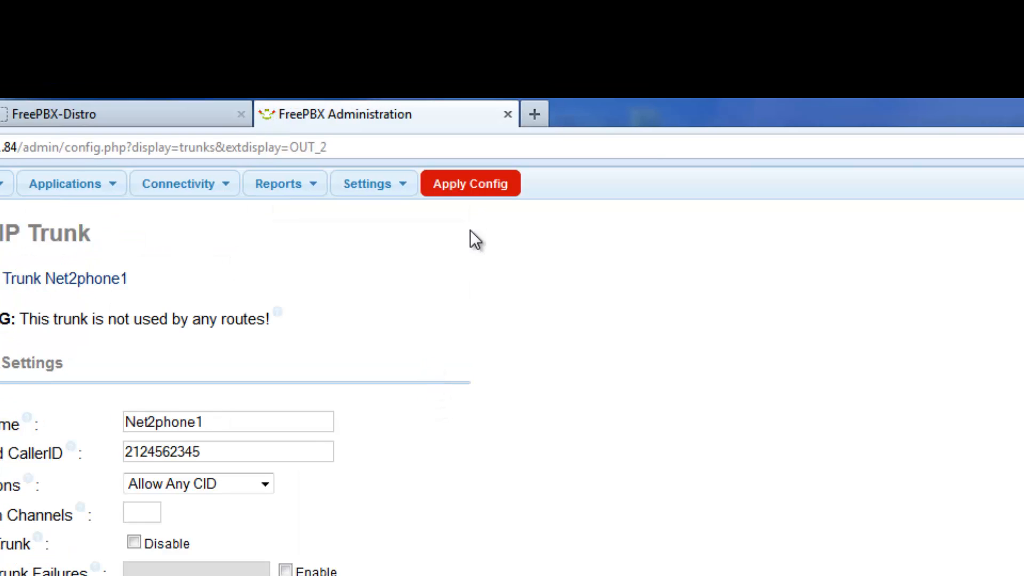
click(502, 182)
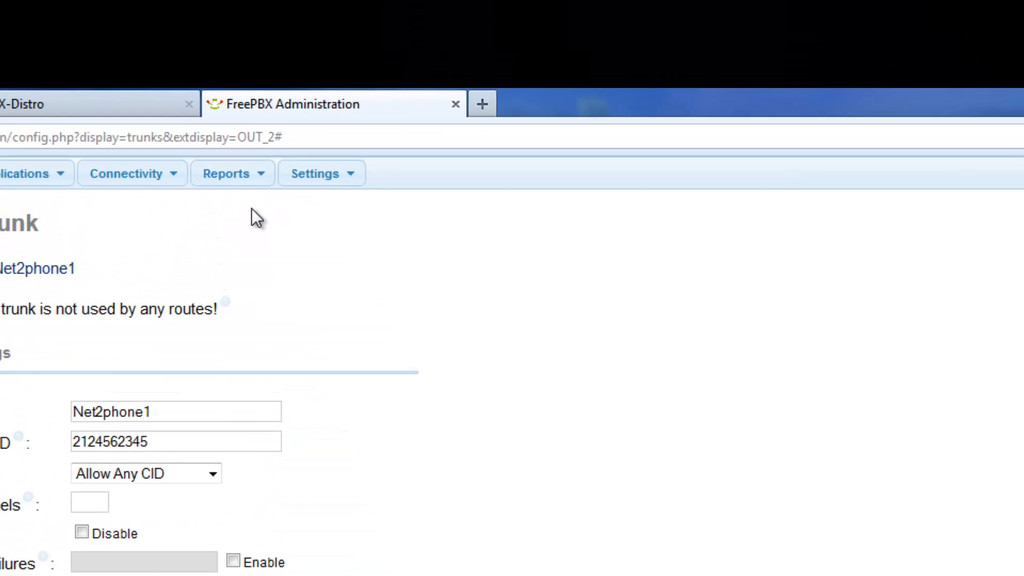
Open the FreePBX System Status report and check the IP Trunks Online and IP Trunk Registrations entries.
mouse_move(260, 184)
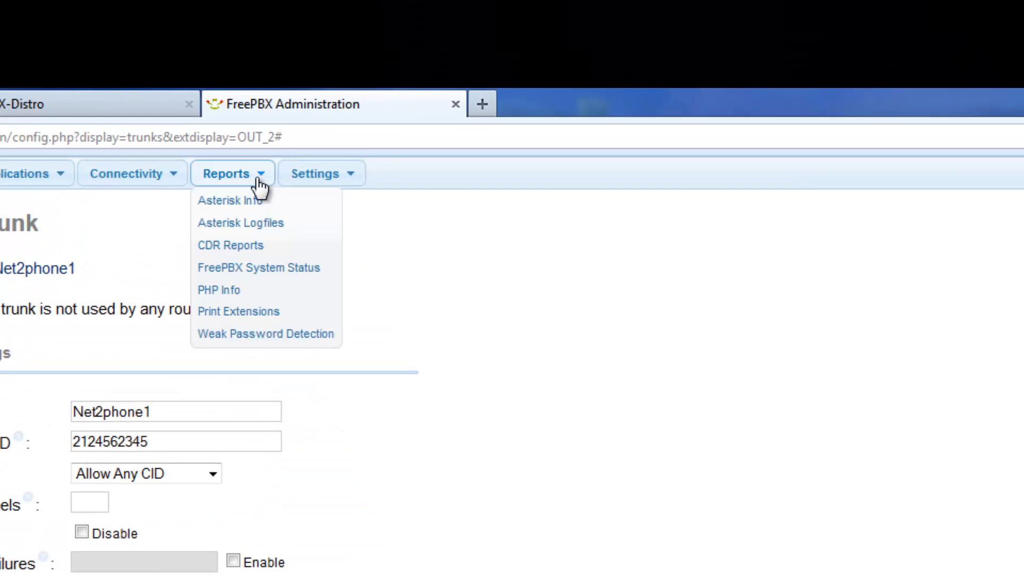
click(255, 269)
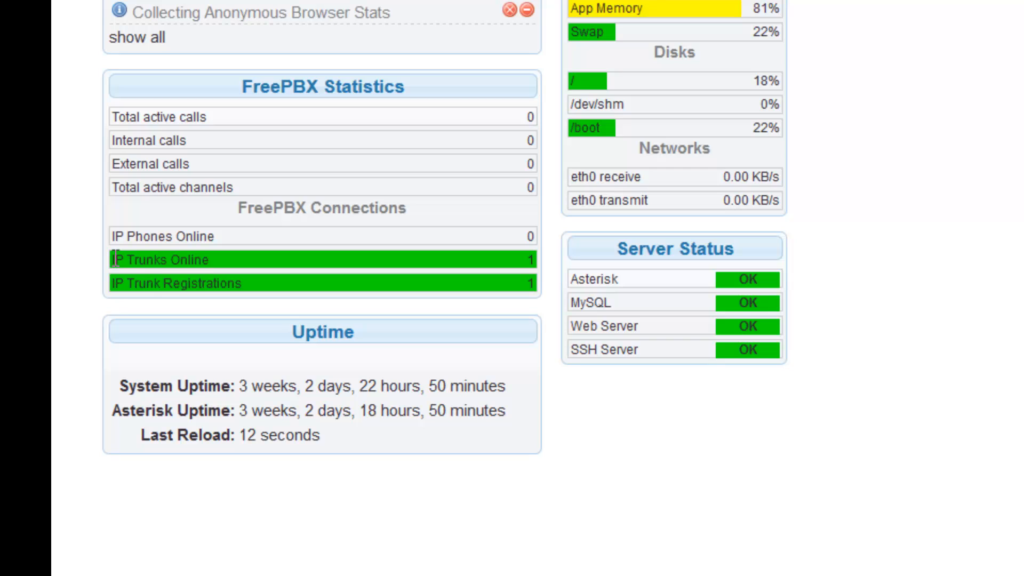
mouse_move(116, 260)
mouse_move(499, 288)
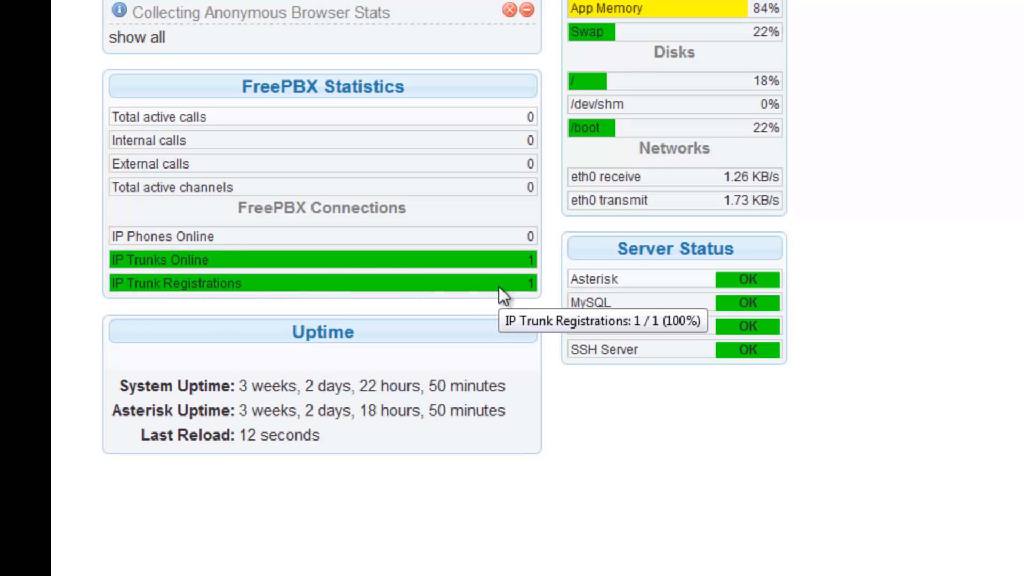